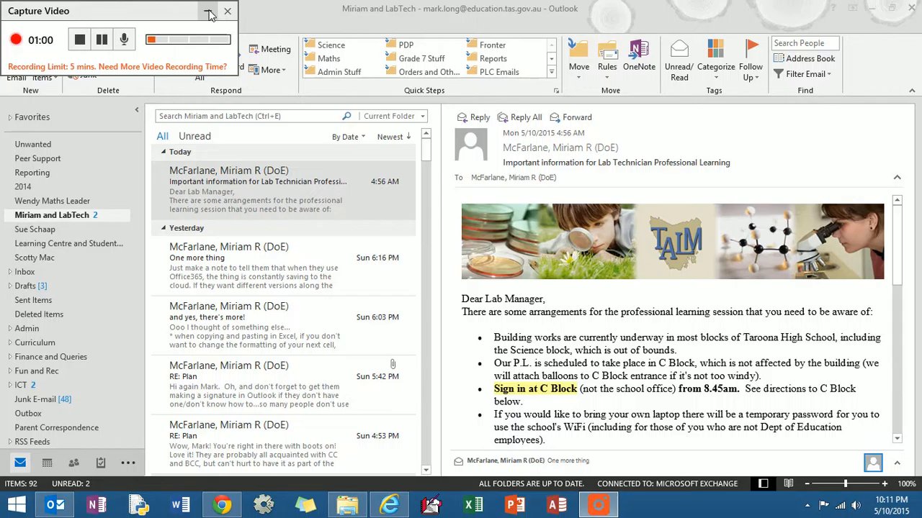
Open Outlook Options from the File view and show the Mail settings page
left_click(209, 15)
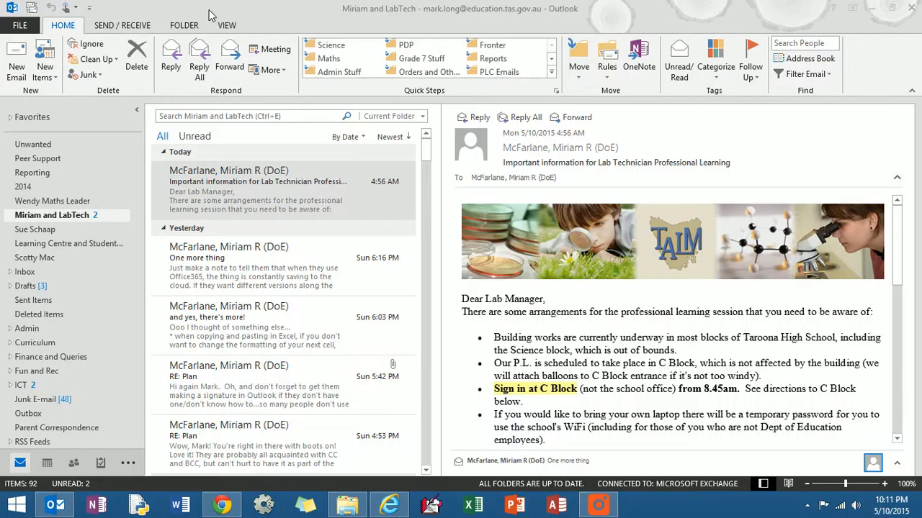
left_click(28, 29)
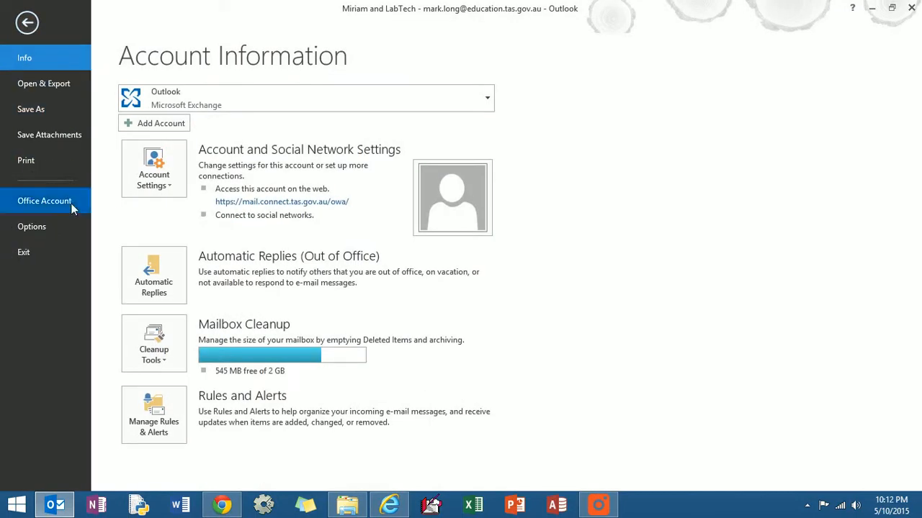
left_click(45, 227)
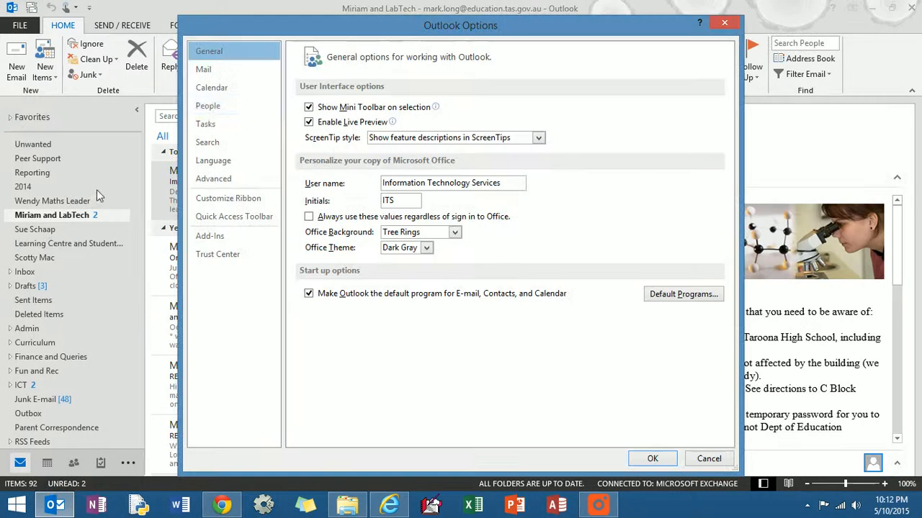
left_click(232, 72)
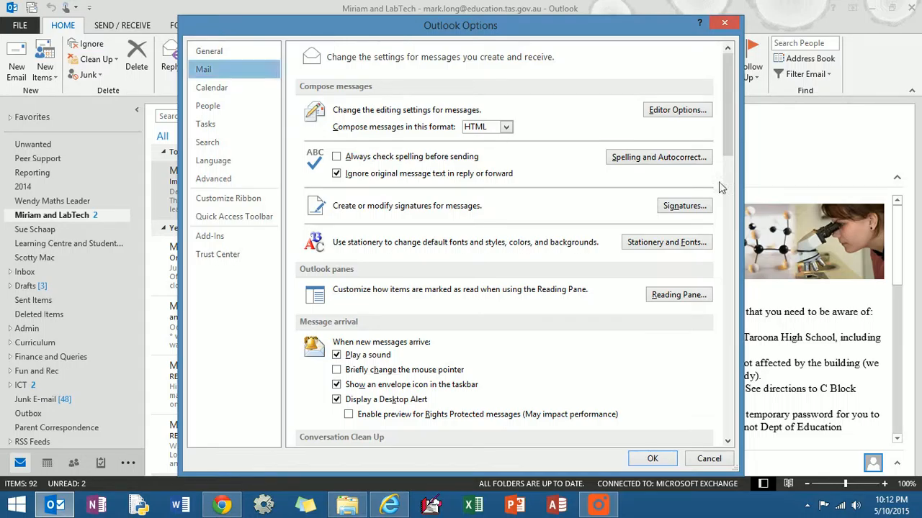
left_click_drag(728, 95, 751, 27)
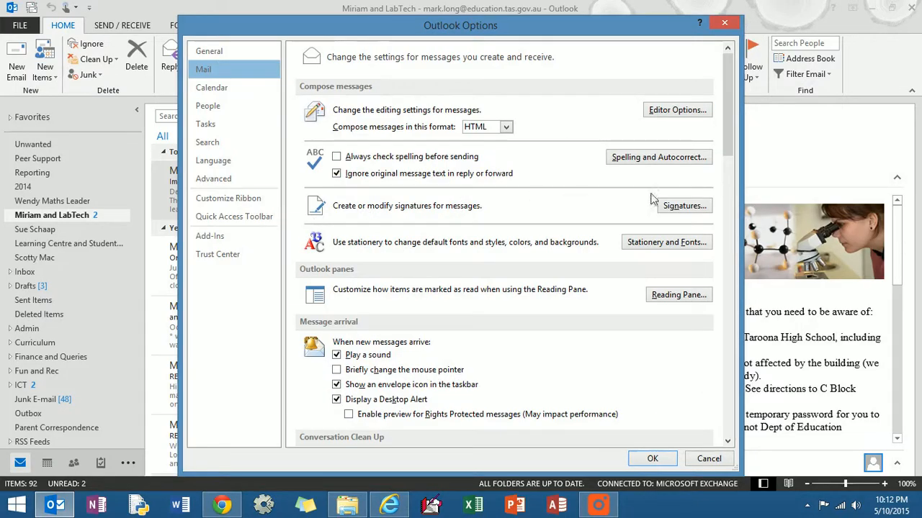
Create a new signature named 'test' in Signatures and Stationery
left_click(688, 212)
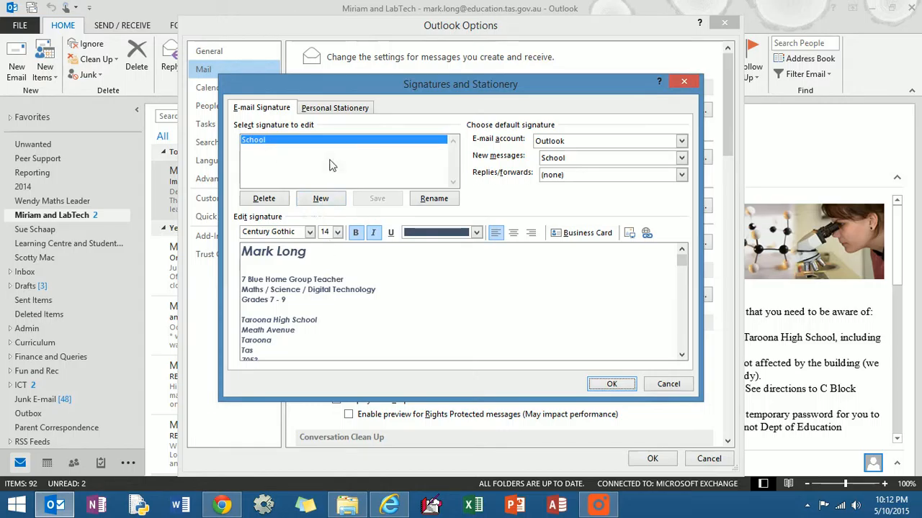
left_click(320, 198)
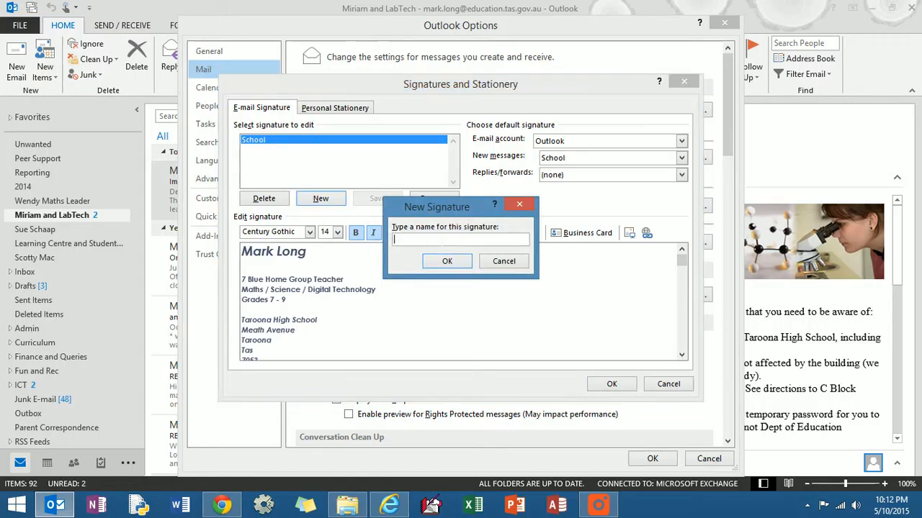
type("test")
left_click(447, 261)
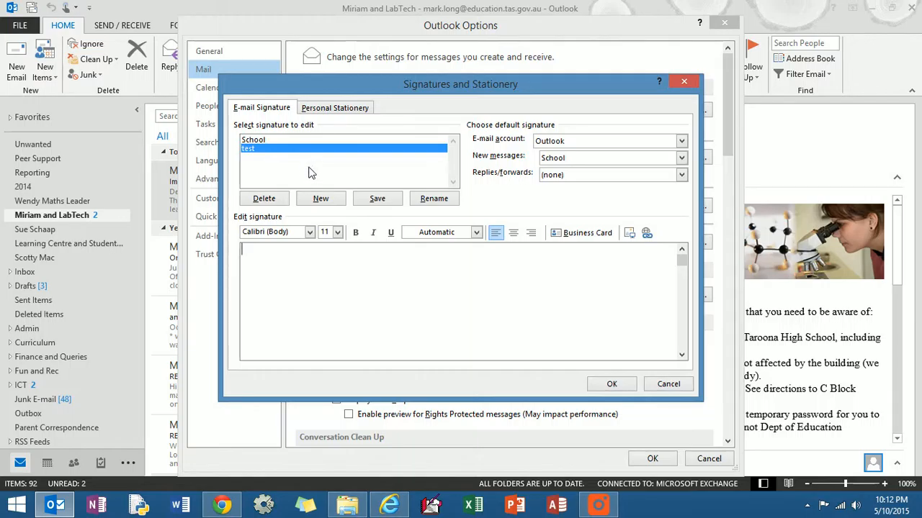
Review the School signature and keep replies/forwards set to (none)
left_click(261, 142)
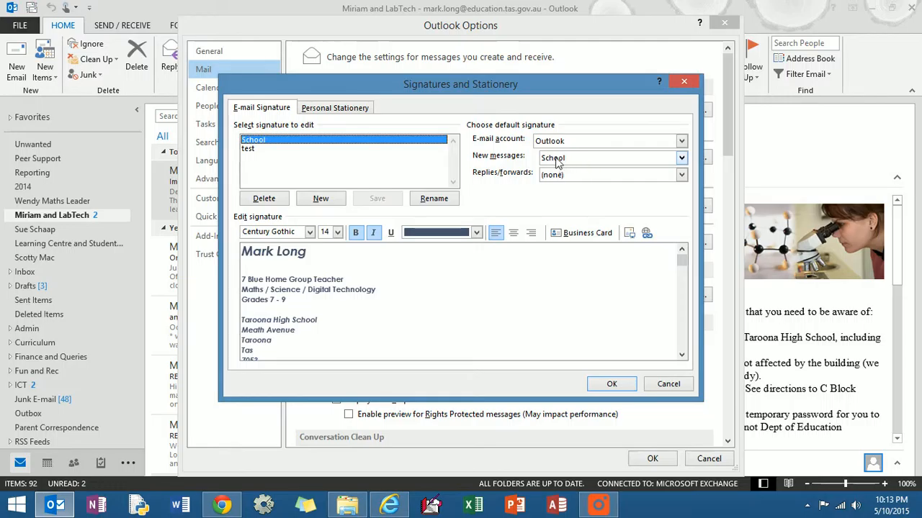
left_click(550, 178)
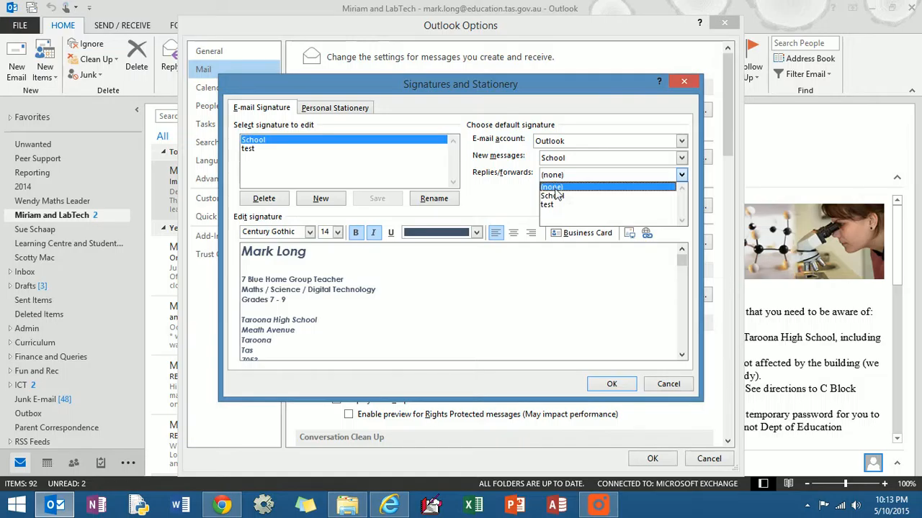
left_click(554, 187)
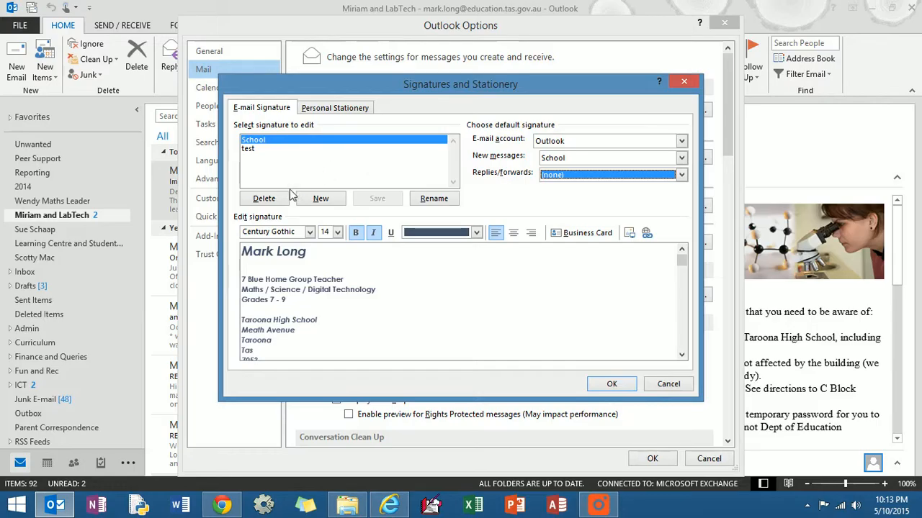
Delete the 'test' signature and close Signatures and Stationery with OK
left_click(258, 151)
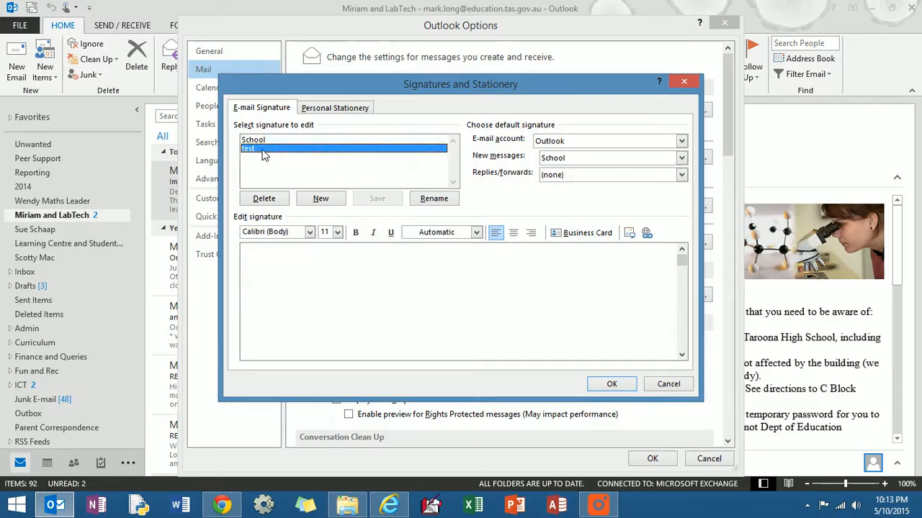
left_click(264, 199)
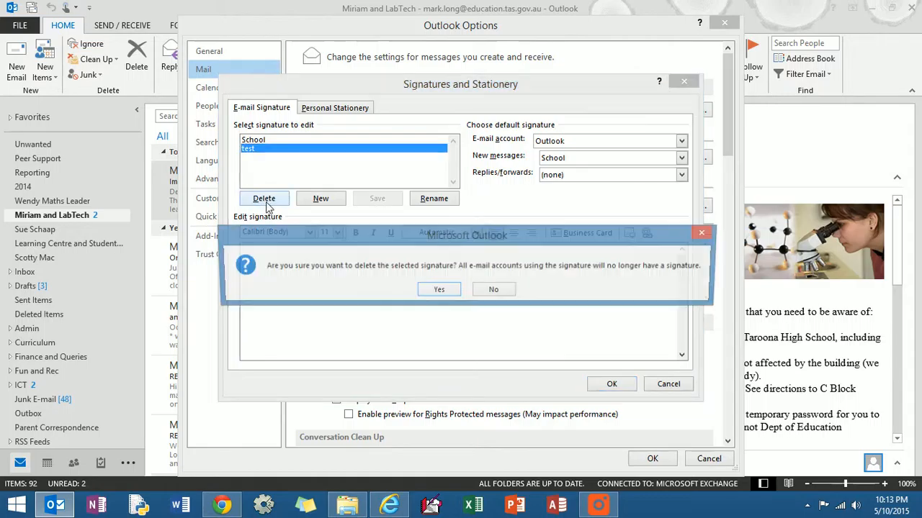
left_click(436, 290)
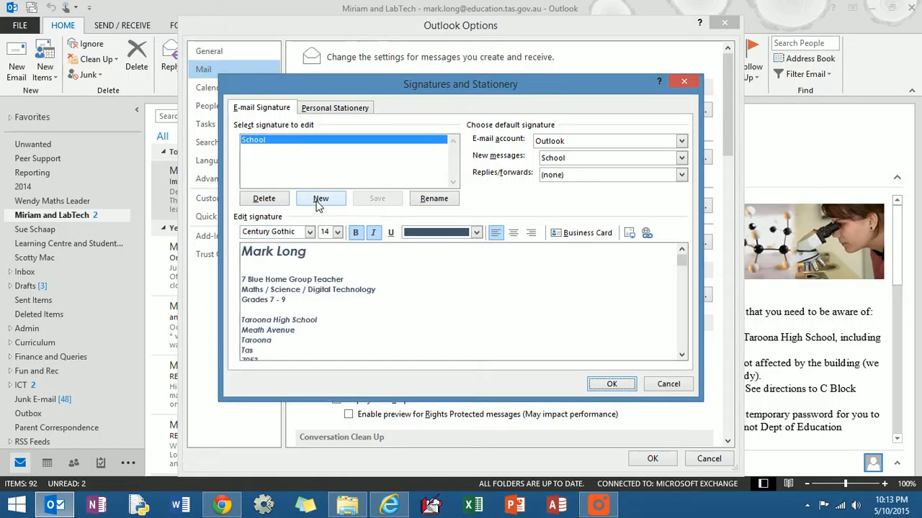
left_click(611, 384)
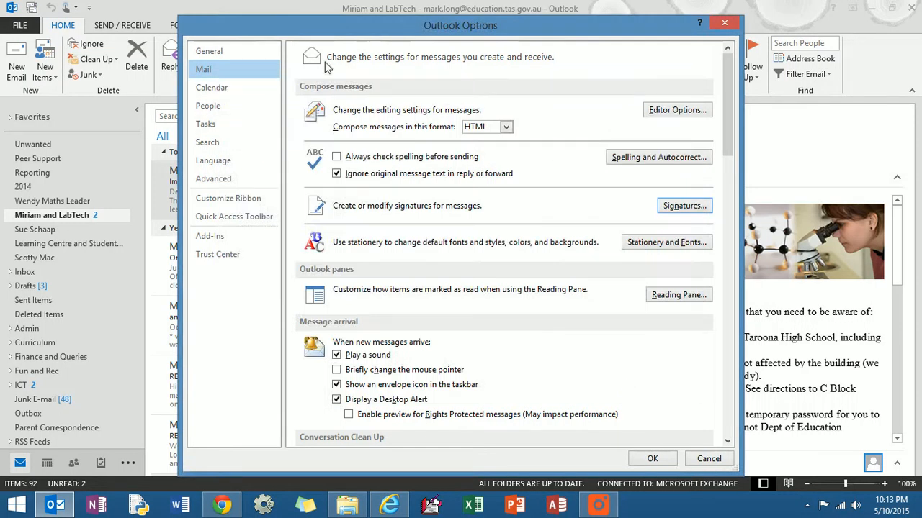
Close Outlook Options with OK and return to the lab technician message
left_click(653, 458)
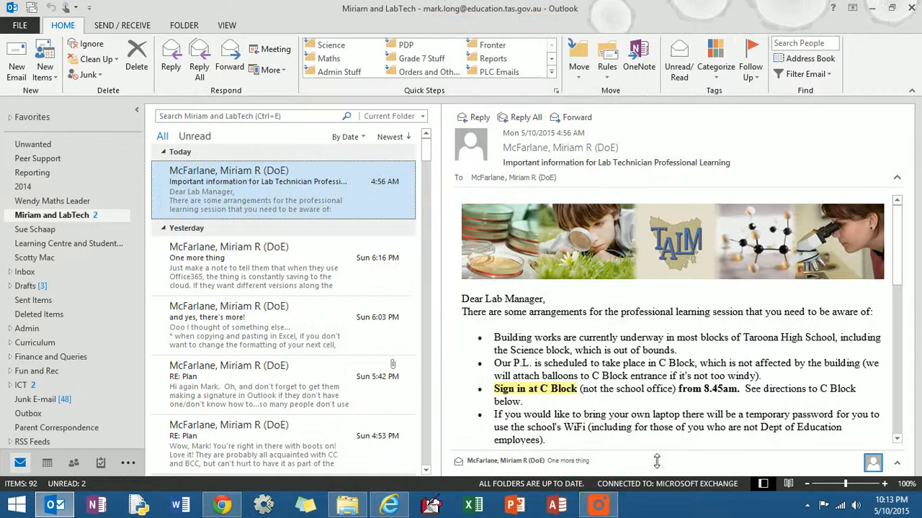
left_click(598, 507)
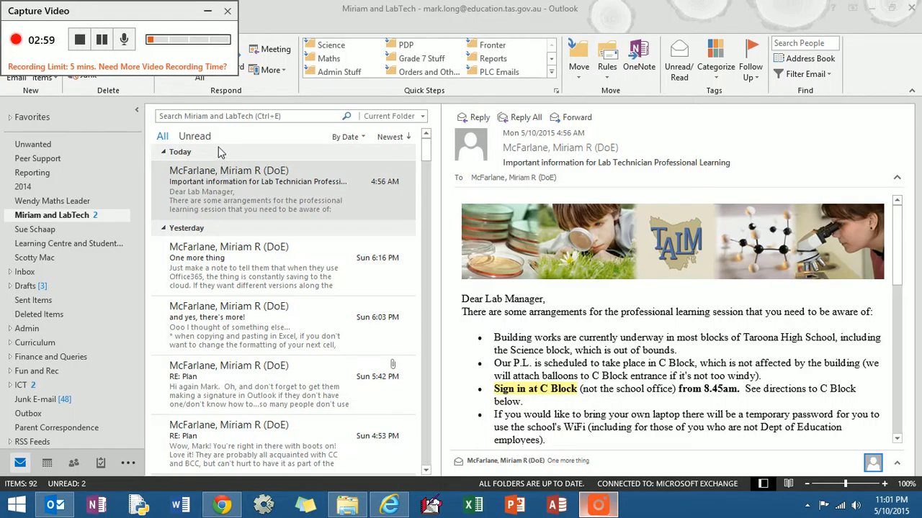
left_click(204, 13)
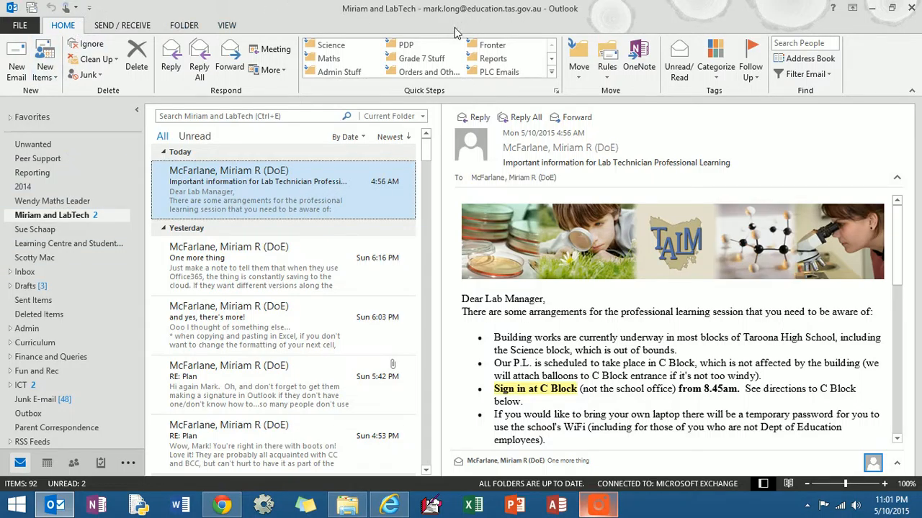
Open the Address Book and browse its File menu for new-entry options
left_click(816, 63)
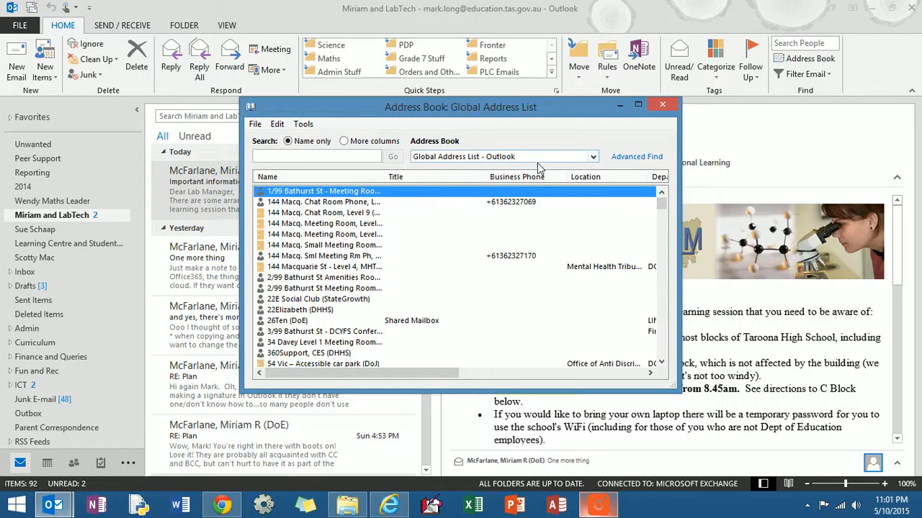
left_click(255, 125)
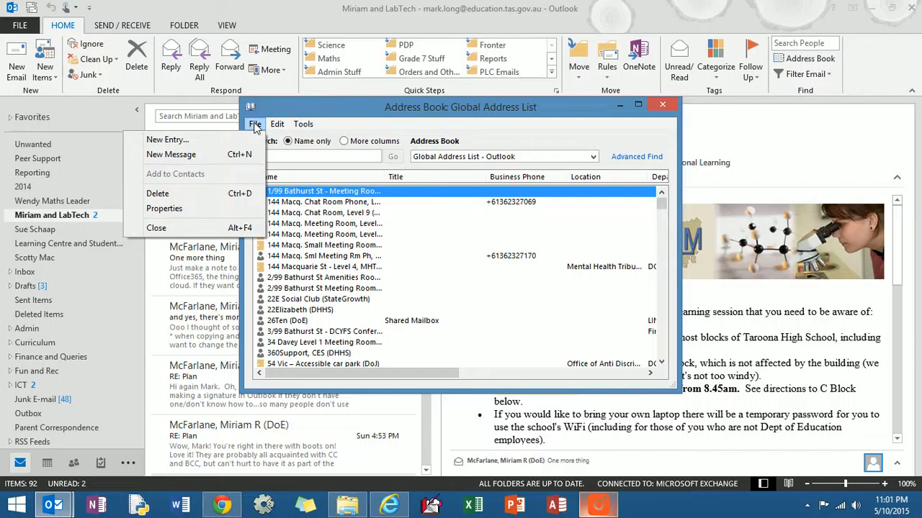
left_click(255, 126)
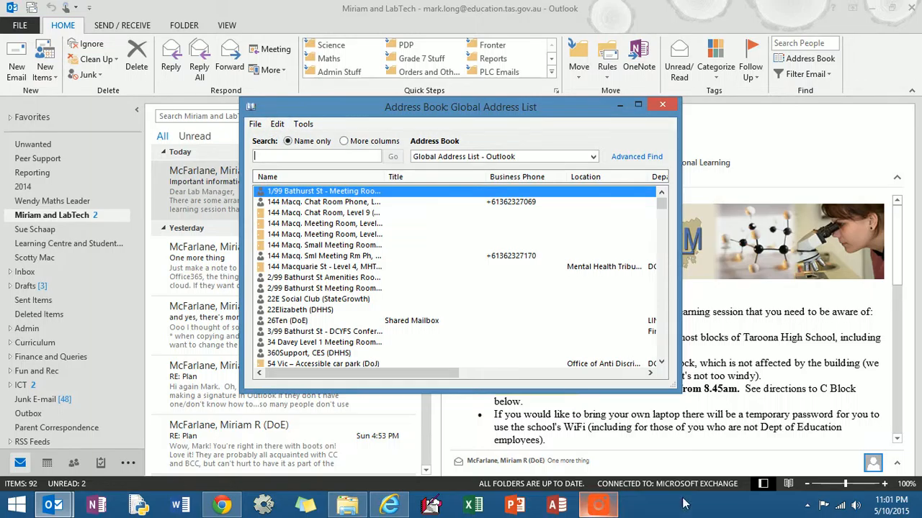
left_click(598, 505)
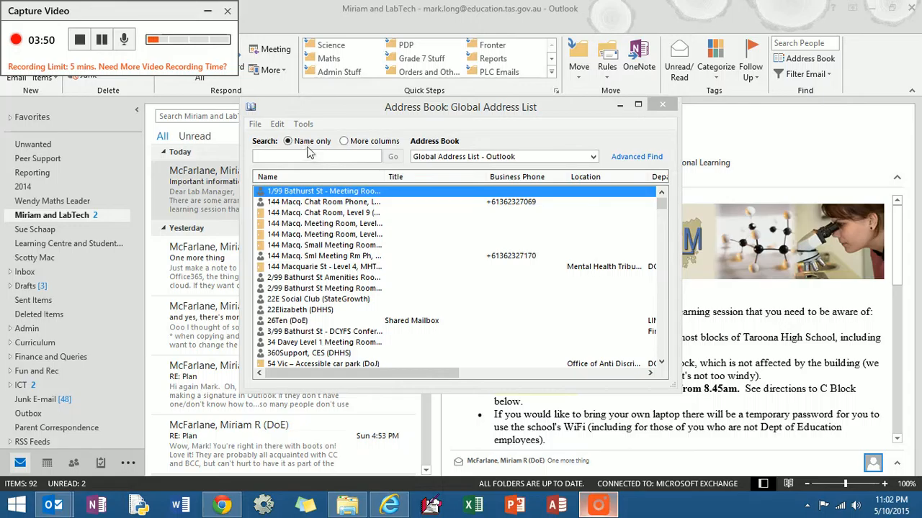
Create a new contact group via File > New Entry in the Address Book
left_click(256, 125)
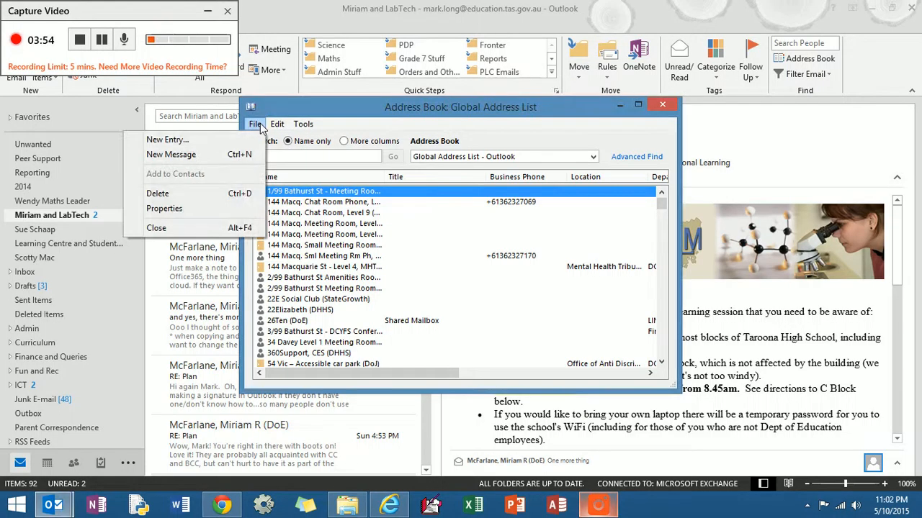
left_click(254, 140)
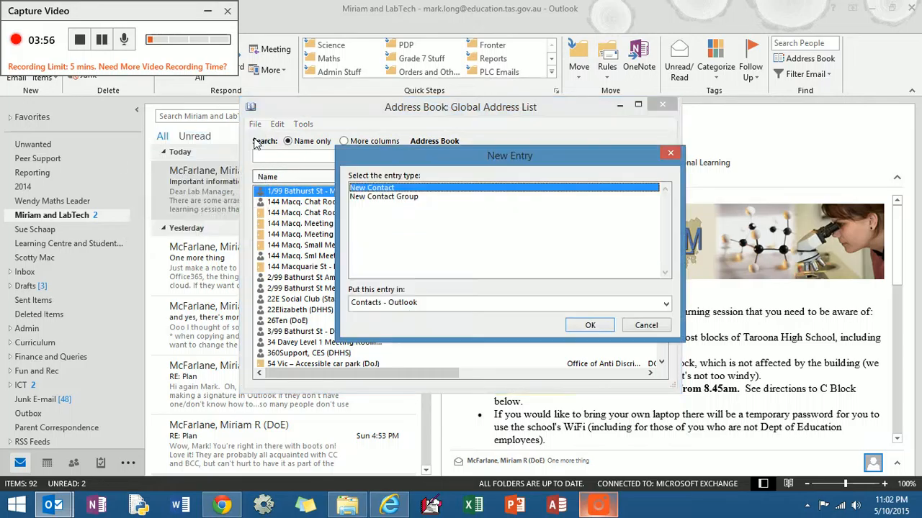
left_click(377, 198)
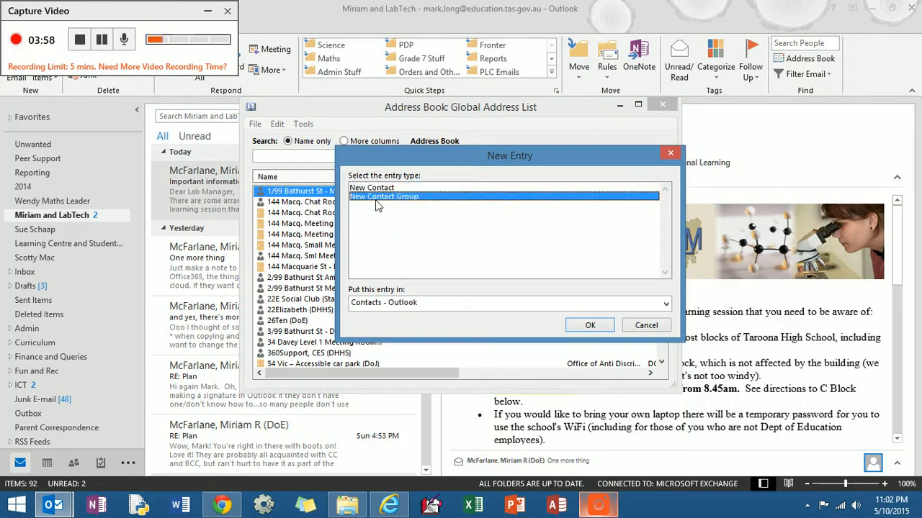
left_click(581, 328)
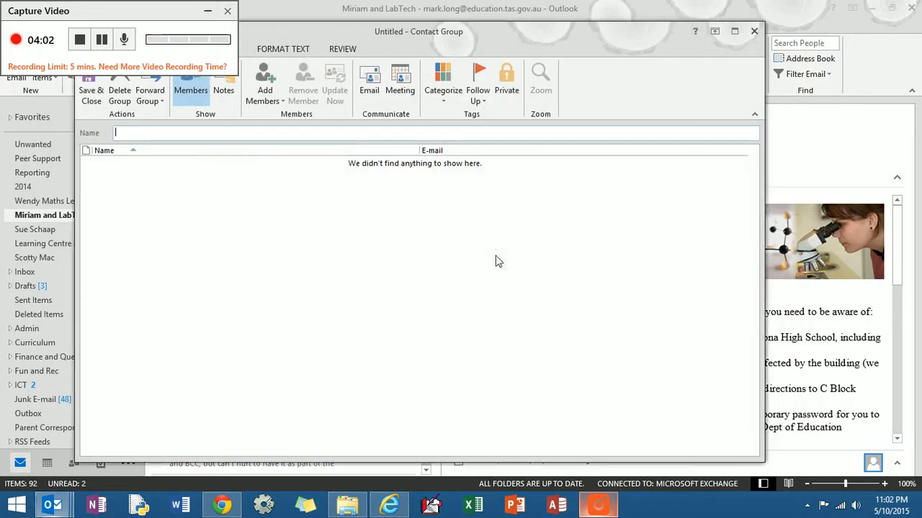
Move the Contact Group window aside and choose Add Members > From Outlook Contacts
left_click_drag(342, 35, 499, 47)
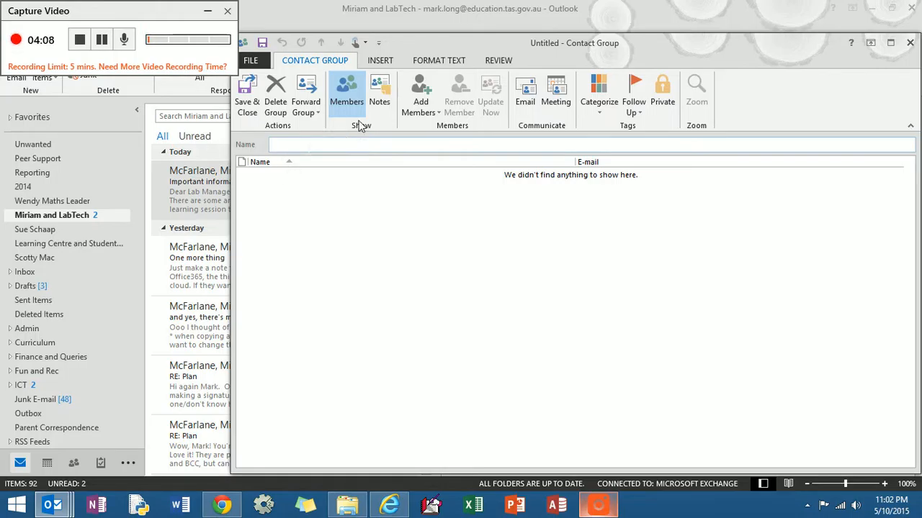
left_click(417, 113)
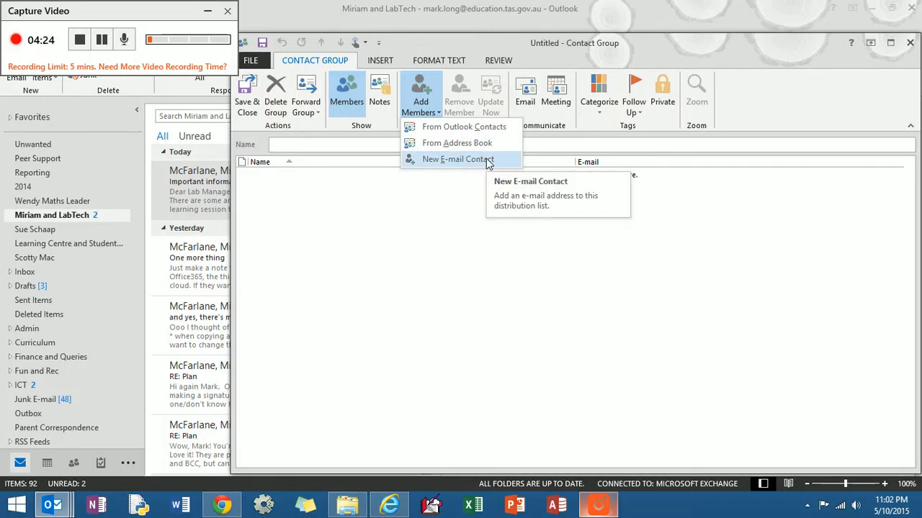
left_click(101, 41)
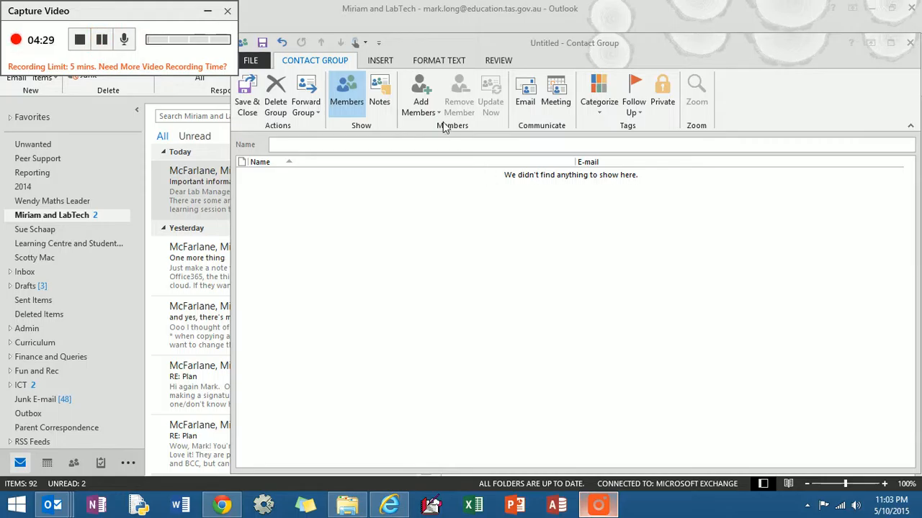
left_click(436, 116)
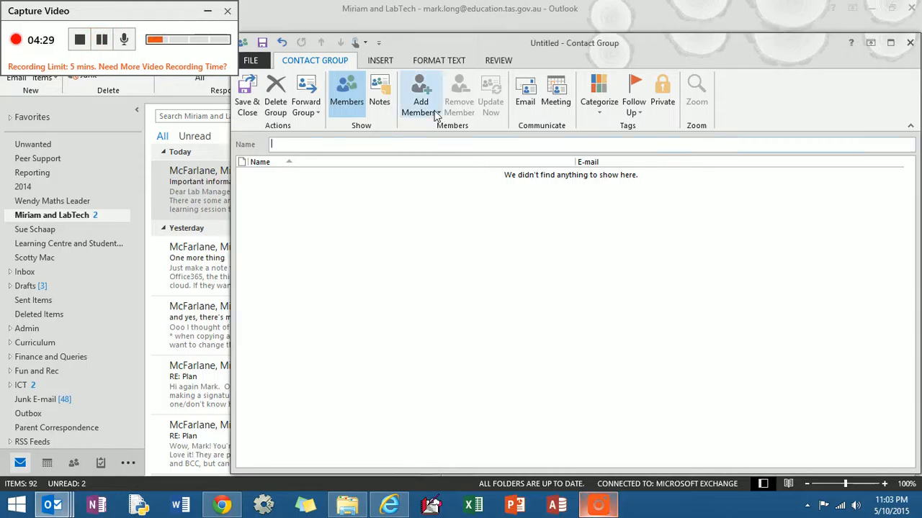
left_click(436, 116)
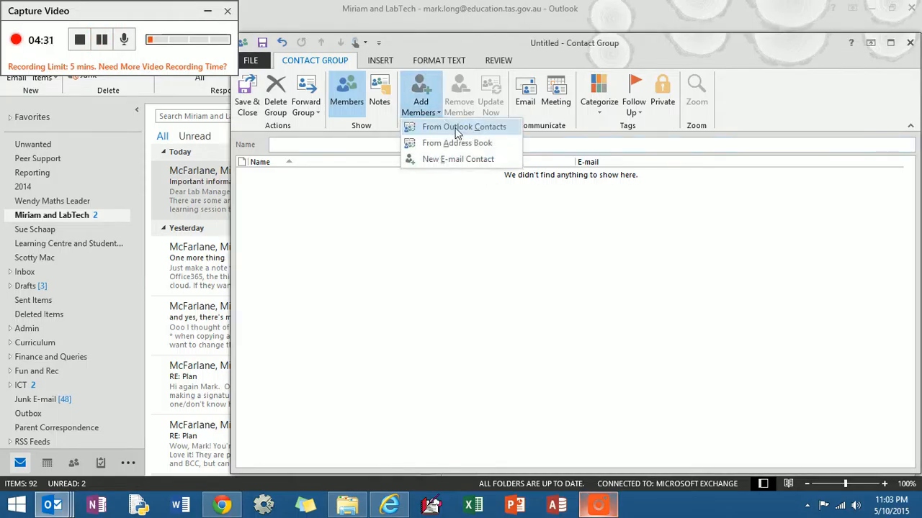
left_click(457, 127)
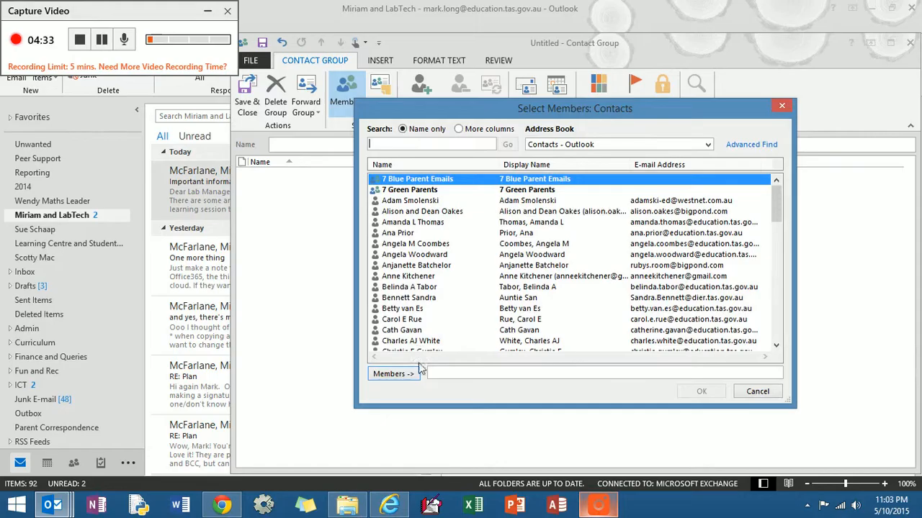
Add one staff member, found by surname in the Global Address List, then Save & Close
left_click(784, 107)
left_click(432, 110)
left_click(447, 144)
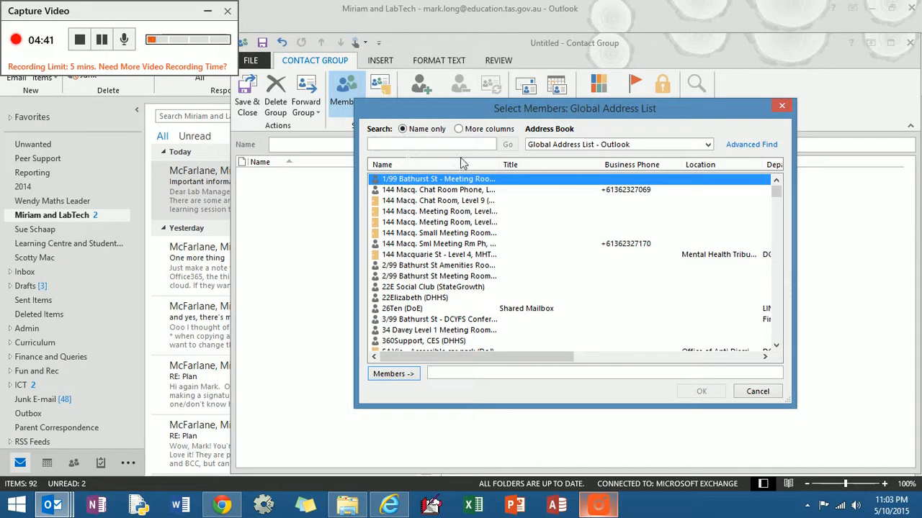
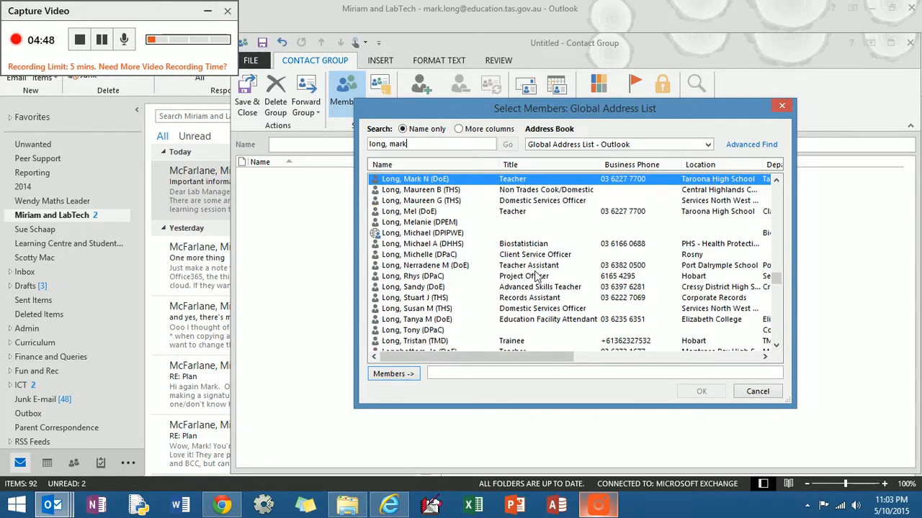
double_click(470, 178)
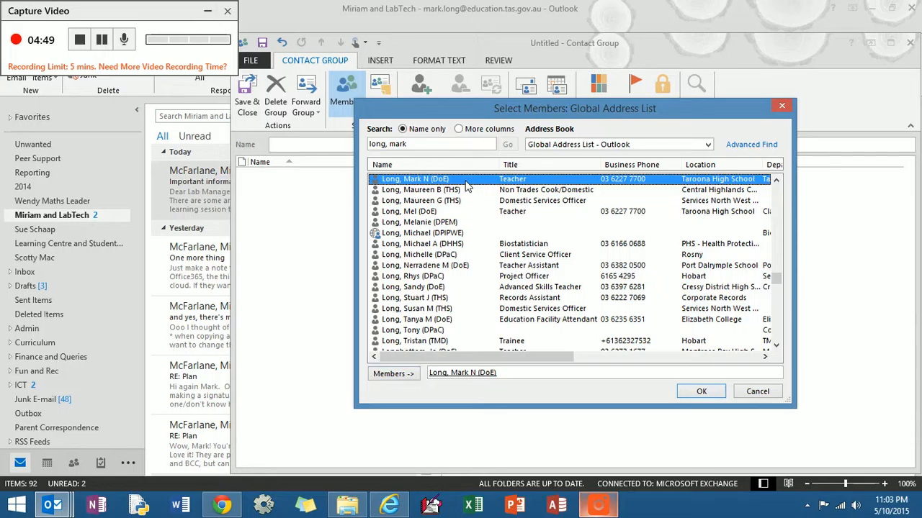
left_click(694, 393)
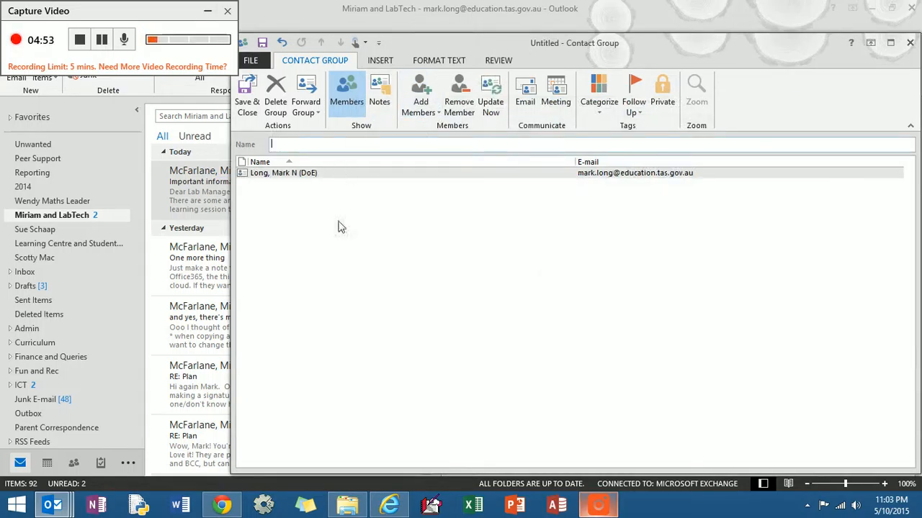
left_click(248, 108)
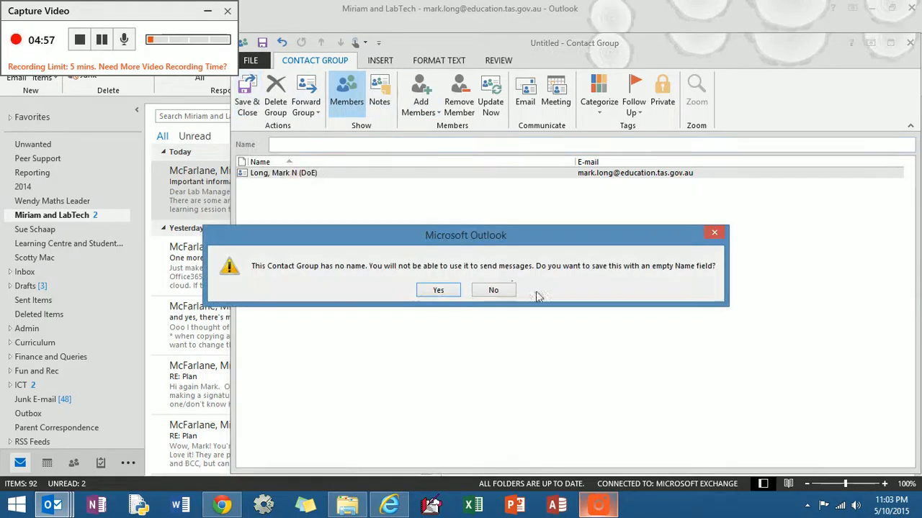